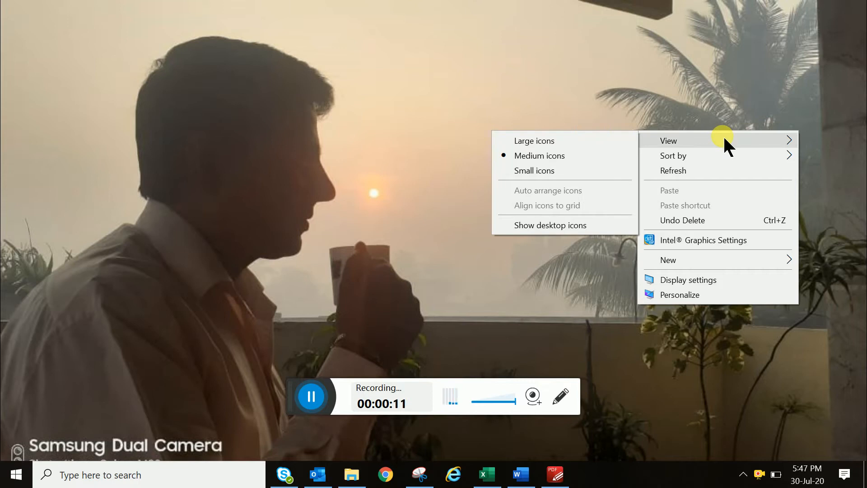
Show the desktop icons, launch ApowerEdit and start a project with the 16:9 (Widescreen) aspect ratio
{"action": "left_click", "coordinate": [559, 225]}
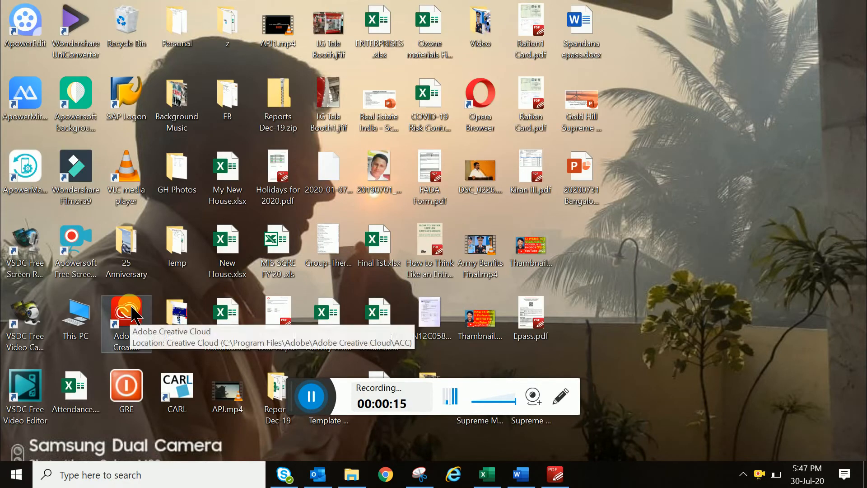
{"action": "double_click", "coordinate": [32, 47]}
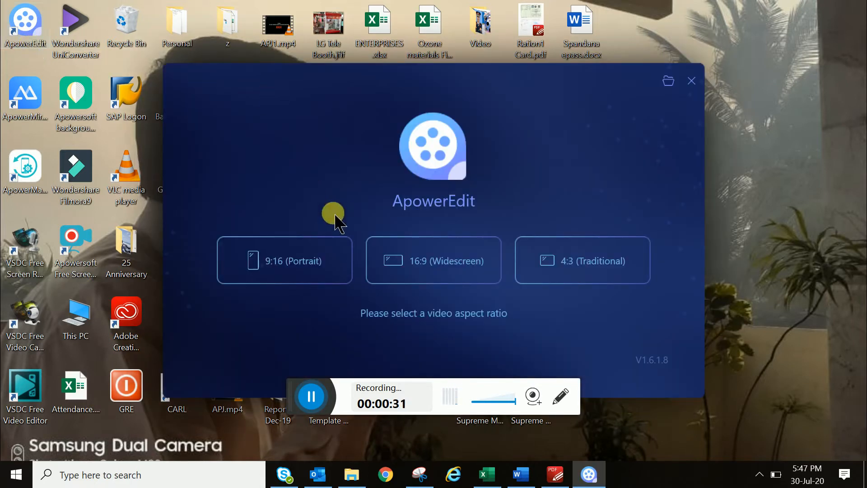
{"action": "left_click", "coordinate": [412, 277]}
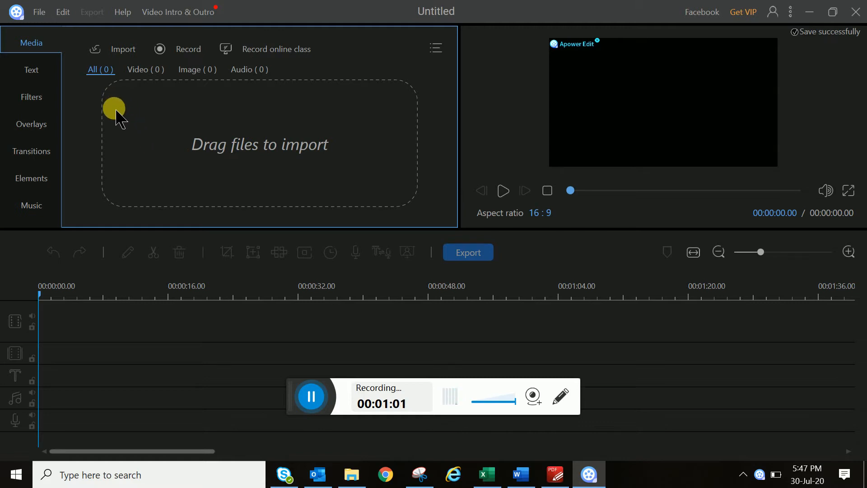
Import three recorded videos from the Apowersoft Free Screen Recorder folder into the media library
{"action": "left_click", "coordinate": [130, 59]}
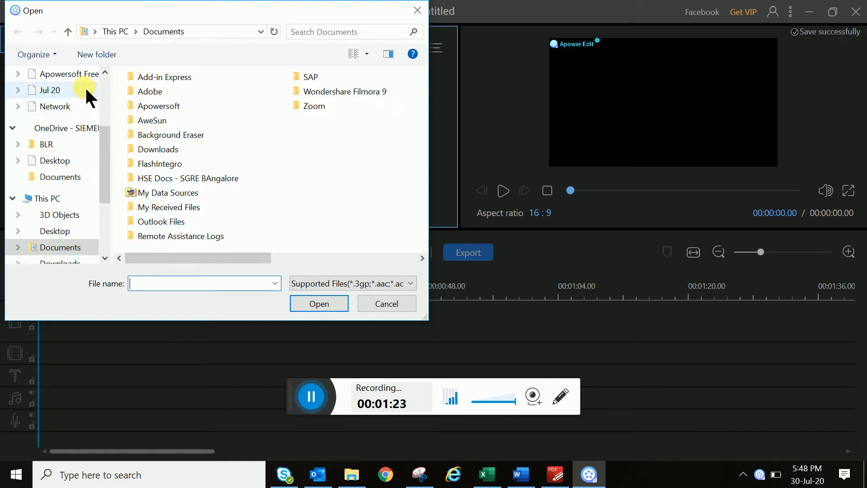
{"action": "left_click", "coordinate": [91, 76]}
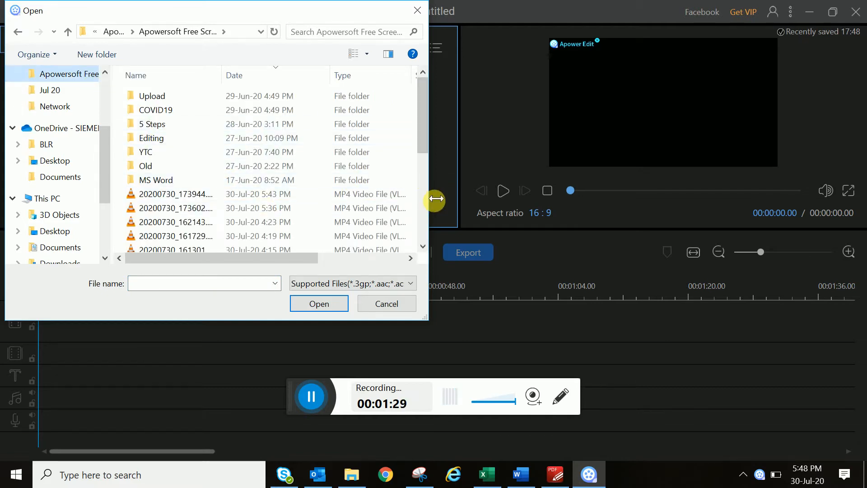
{"action": "left_click_drag", "start_coordinate": [432, 196], "coordinate": [530, 171]}
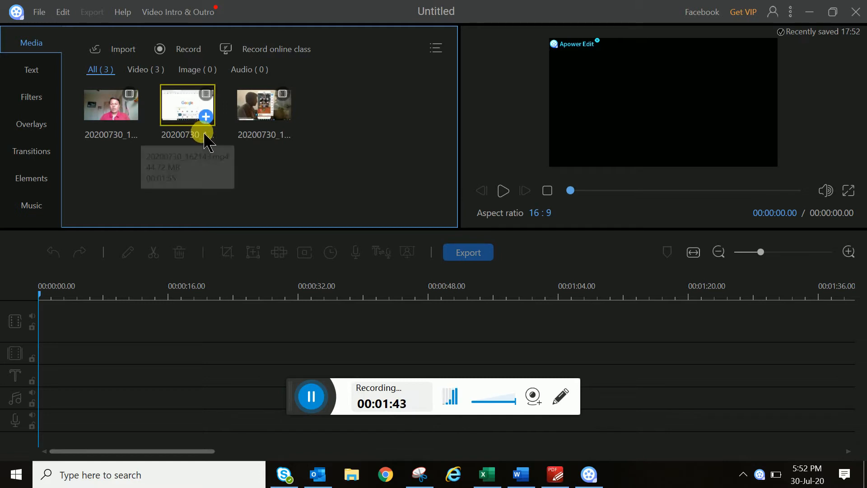
Start another file import, browse to the Downloads folder and show its contents as a list
{"action": "left_click", "coordinate": [126, 57]}
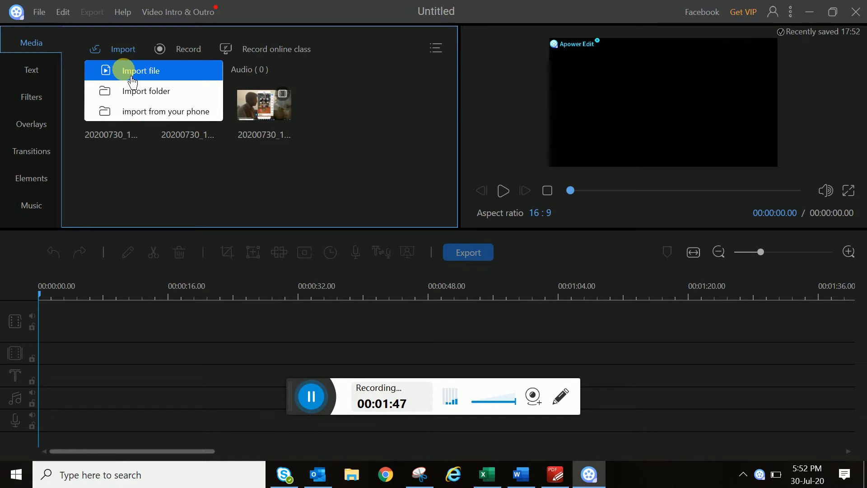
{"action": "left_click", "coordinate": [124, 70]}
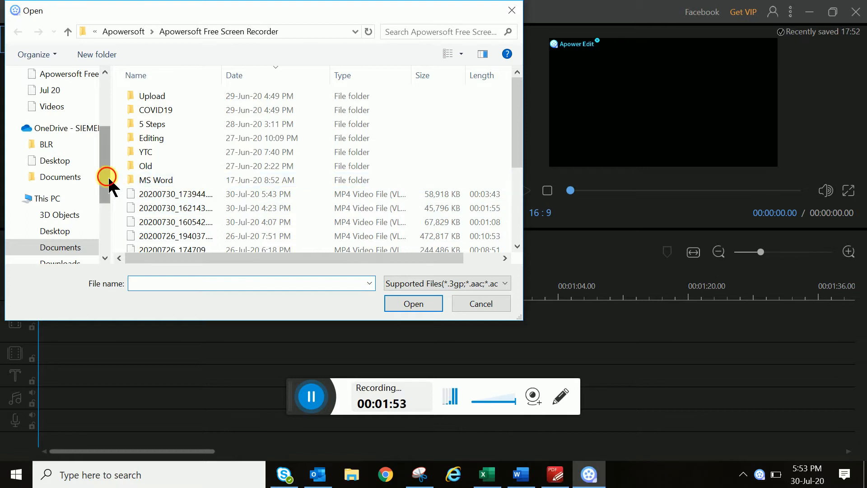
{"action": "left_click_drag", "start_coordinate": [108, 175], "coordinate": [105, 131]}
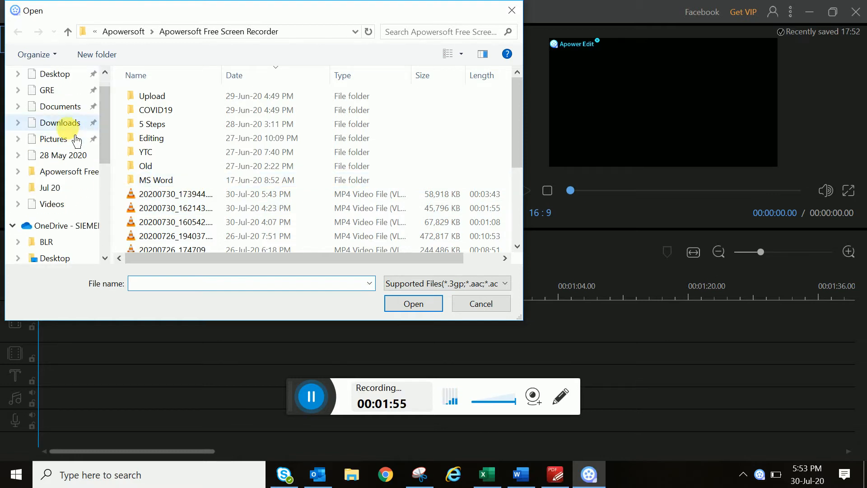
{"action": "left_click", "coordinate": [63, 124]}
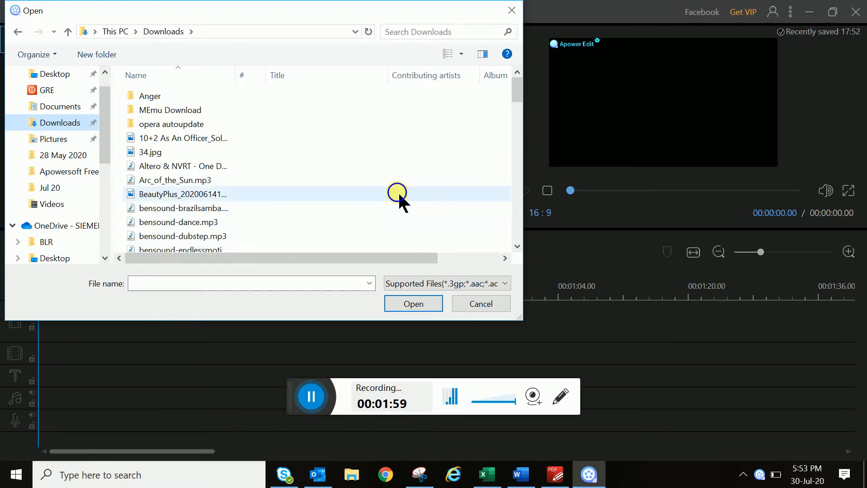
{"action": "right_click", "coordinate": [397, 192]}
{"action": "mouse_move", "coordinate": [438, 204]}
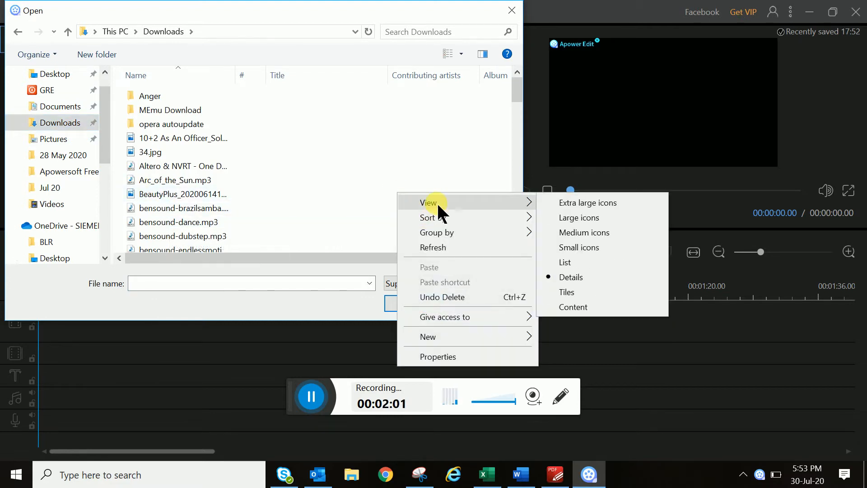
{"action": "left_click", "coordinate": [583, 261]}
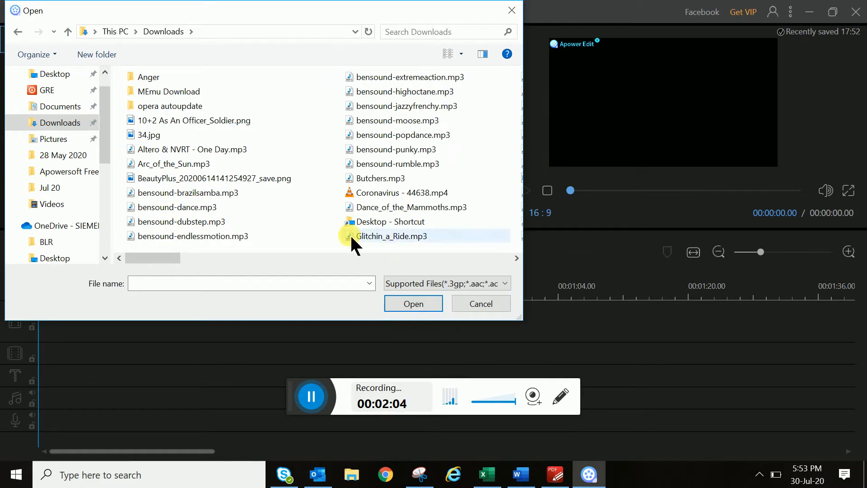
Import the music file Lock.mp3 from the Downloads folder into the media library
{"action": "left_click", "coordinate": [390, 211]}
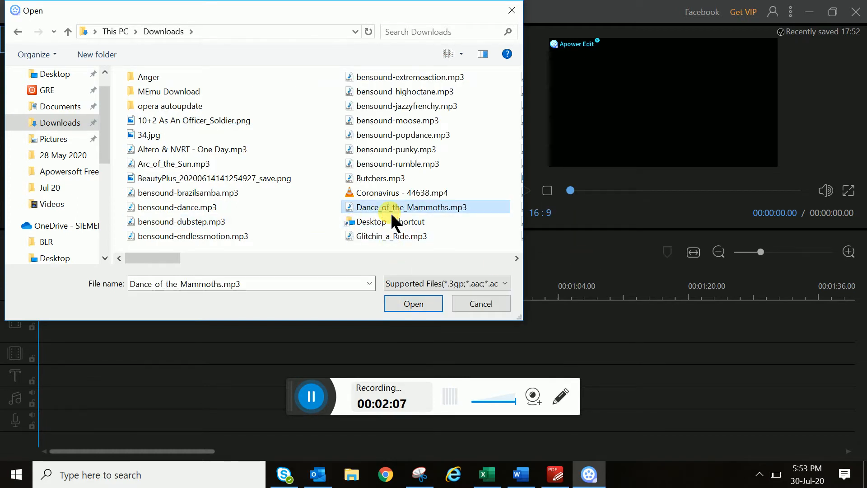
{"action": "key", "text": "Right"}
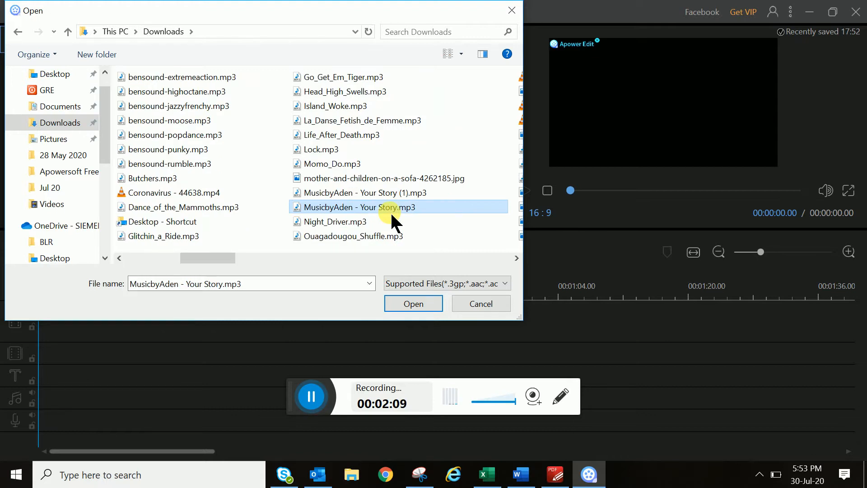
{"action": "left_click", "coordinate": [324, 147]}
{"action": "double_click", "coordinate": [323, 147]}
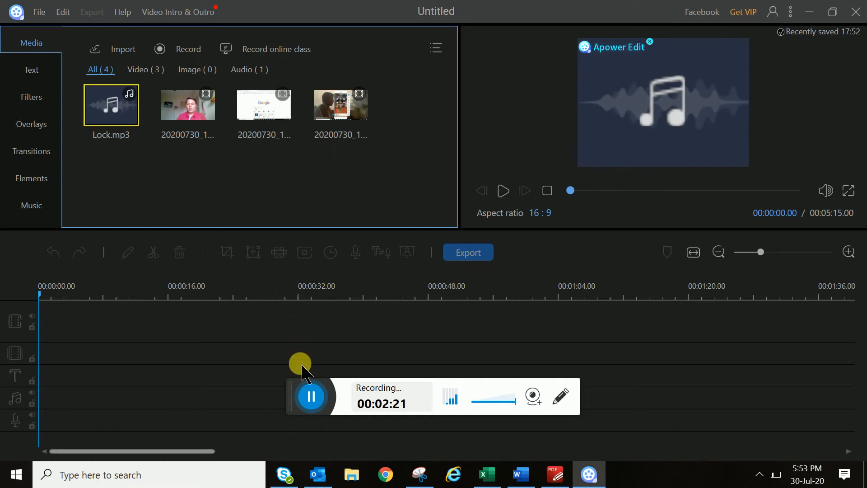
Switch back to ApowerEdit and import KGR Intro.mp3 and KGR Intro.mp4 together from the Downloads folder
{"action": "left_click", "coordinate": [310, 397]}
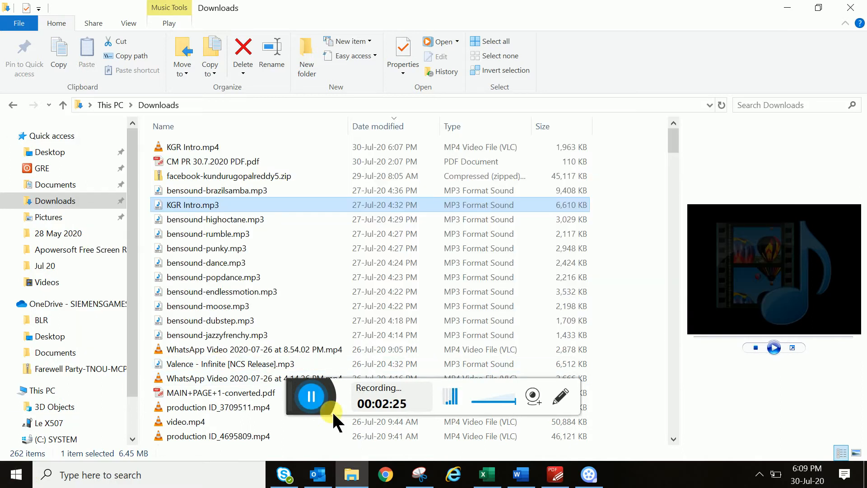
{"action": "left_click", "coordinate": [591, 472]}
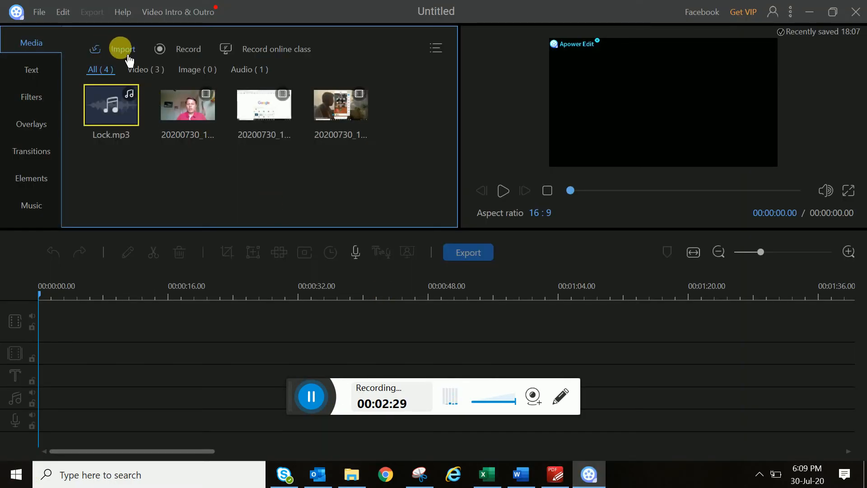
{"action": "left_click", "coordinate": [126, 54]}
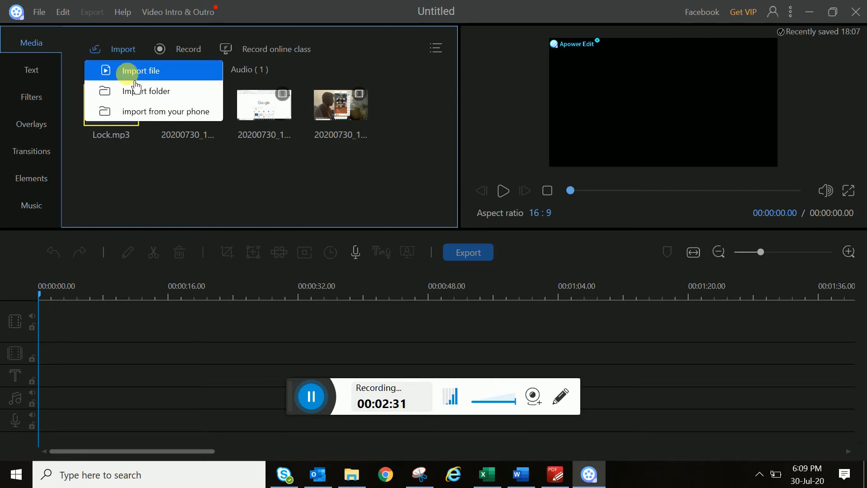
{"action": "left_click", "coordinate": [133, 76]}
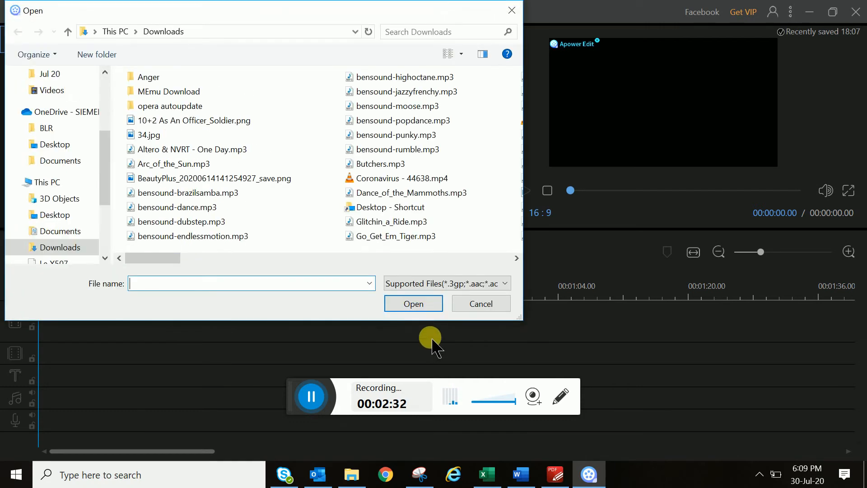
{"action": "left_click", "coordinate": [228, 191]}
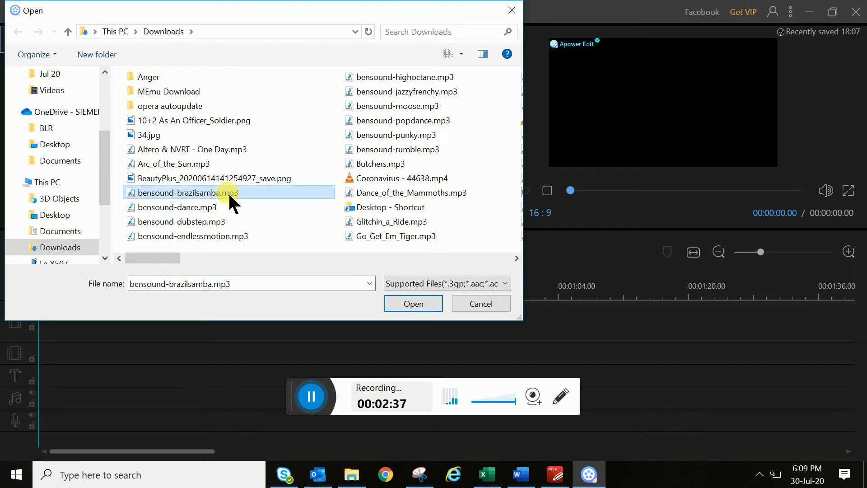
{"action": "key", "text": "k"}
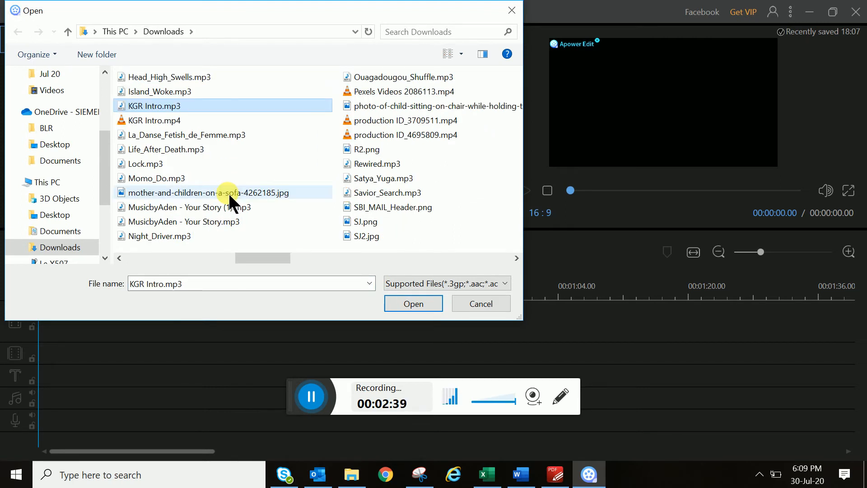
{"action": "key", "text": "shift+Down"}
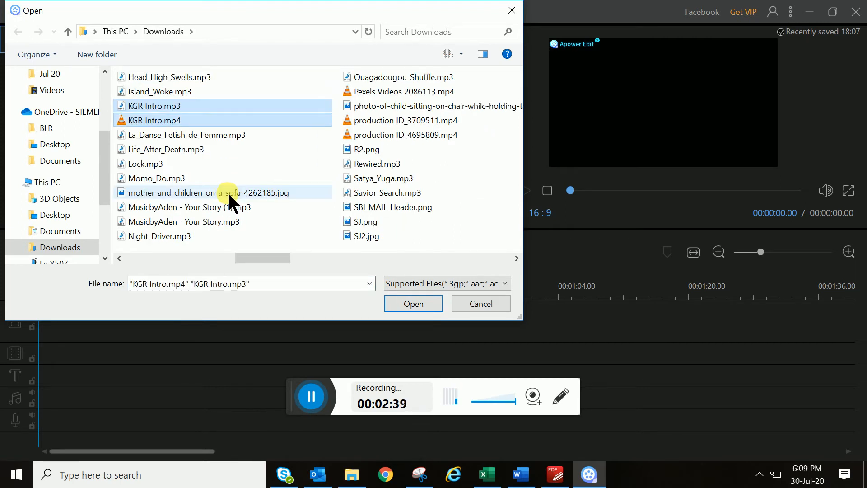
{"action": "left_click", "coordinate": [403, 302]}
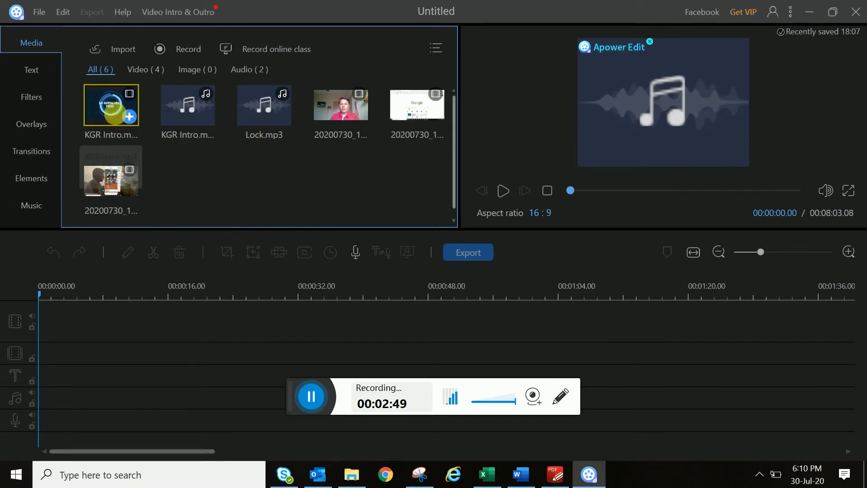
Place KGR Intro.mp4 at the start of the video track and add KGR Intro.mp3 to the audio track
{"action": "left_click_drag", "start_coordinate": [115, 124], "coordinate": [96, 329]}
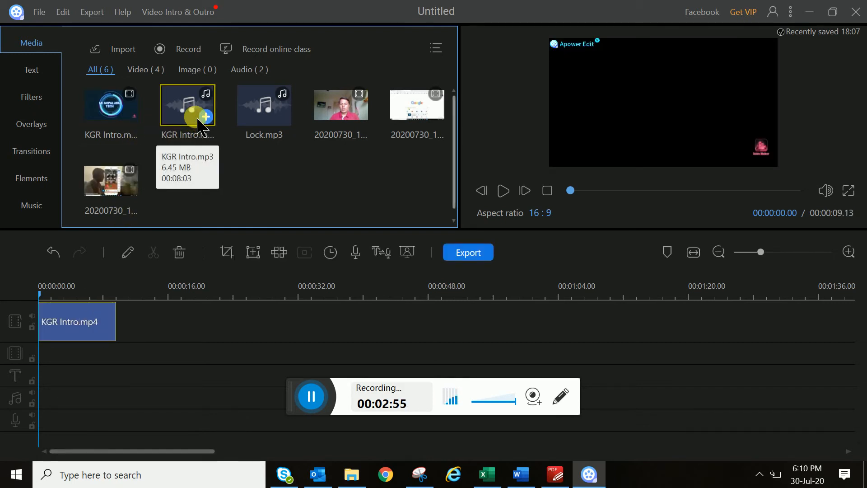
{"action": "left_click", "coordinate": [183, 112]}
{"action": "left_click_drag", "start_coordinate": [183, 112], "coordinate": [52, 354]}
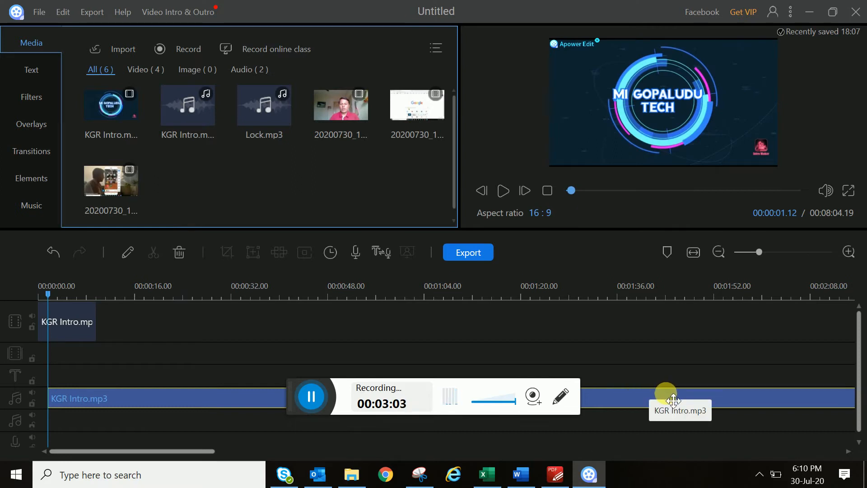
Return the playhead to 00:00:00.00 and align the KGR Intro.mp3 clip with the start of the timeline
{"action": "left_click", "coordinate": [88, 331]}
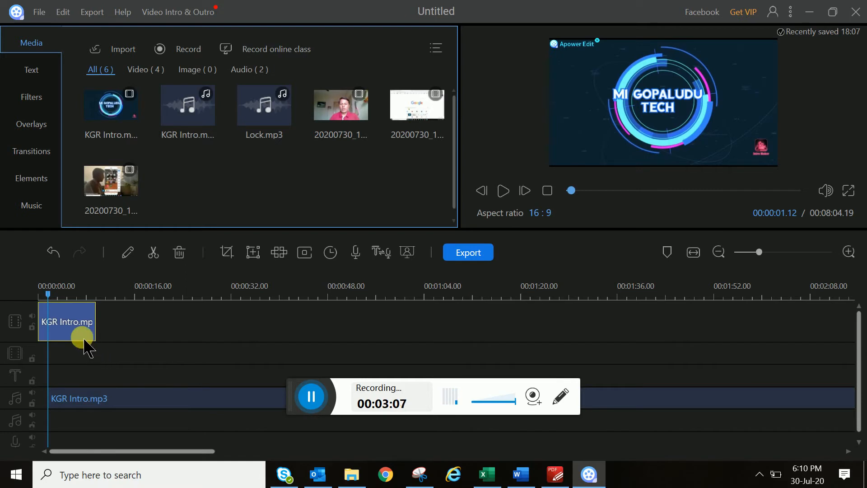
{"action": "left_click", "coordinate": [42, 300]}
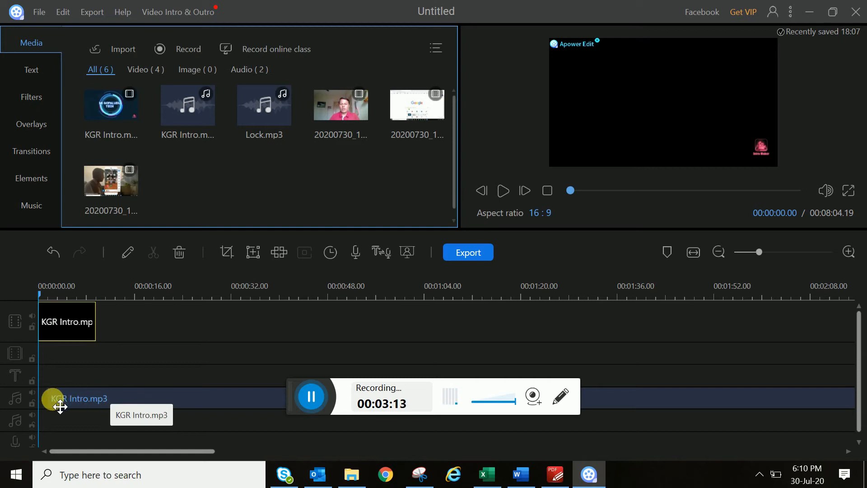
{"action": "left_click", "coordinate": [100, 404]}
{"action": "left_click_drag", "start_coordinate": [74, 407], "coordinate": [73, 407]}
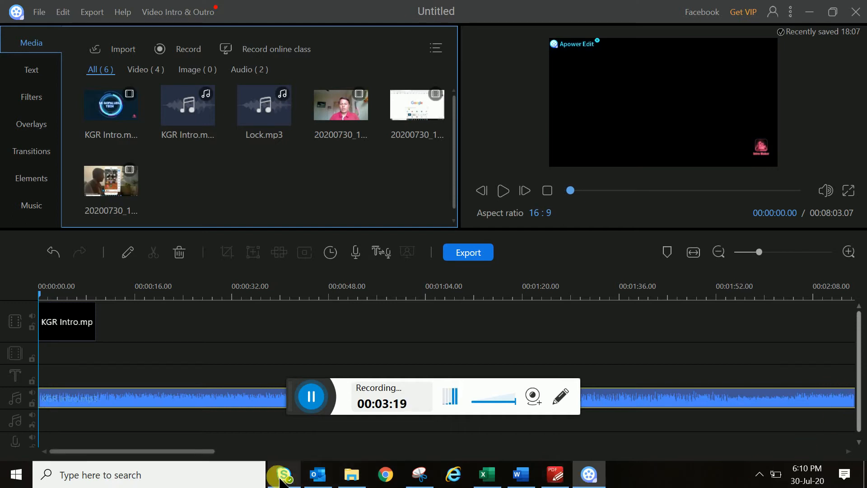
Trim the end of the KGR Intro.mp3 clip back in stages to about 00:03:44
{"action": "left_click_drag", "start_coordinate": [213, 451], "coordinate": [660, 452]}
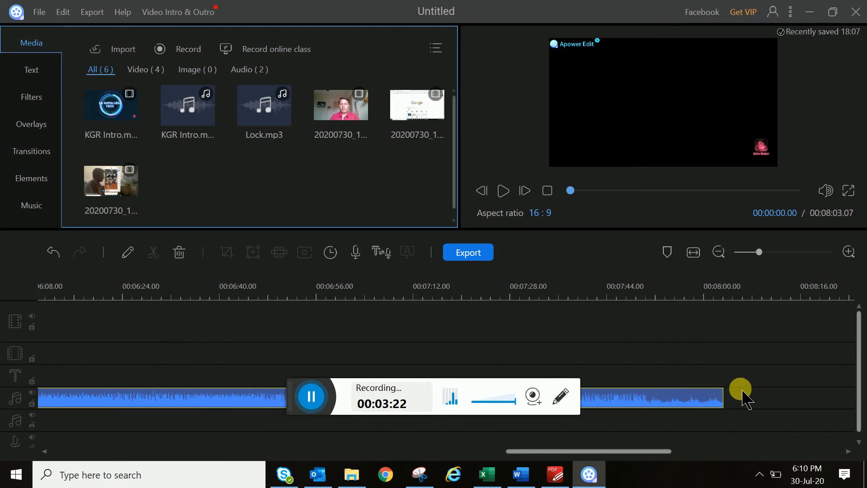
{"action": "left_click_drag", "start_coordinate": [727, 407], "coordinate": [99, 409]}
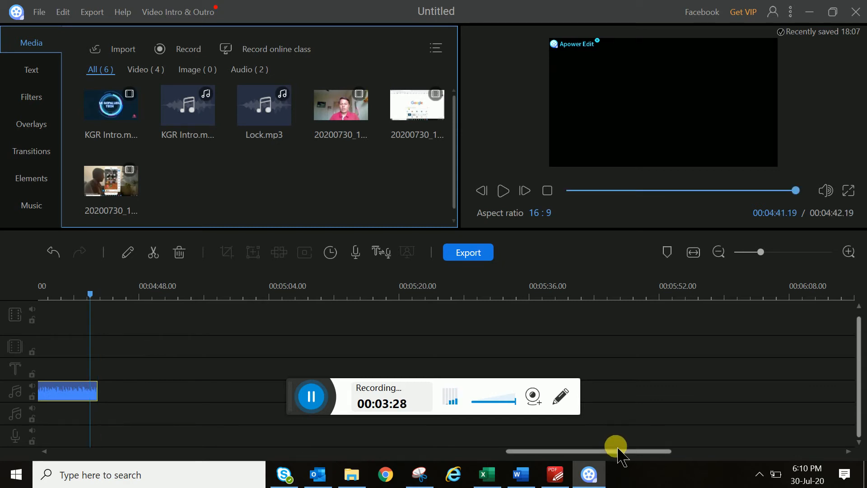
{"action": "left_click_drag", "start_coordinate": [613, 452], "coordinate": [524, 451]}
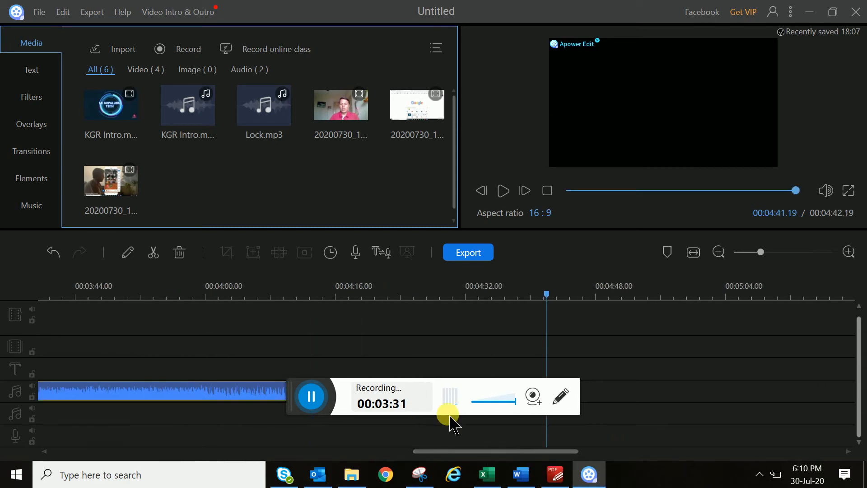
{"action": "left_click_drag", "start_coordinate": [298, 417], "coordinate": [643, 143]}
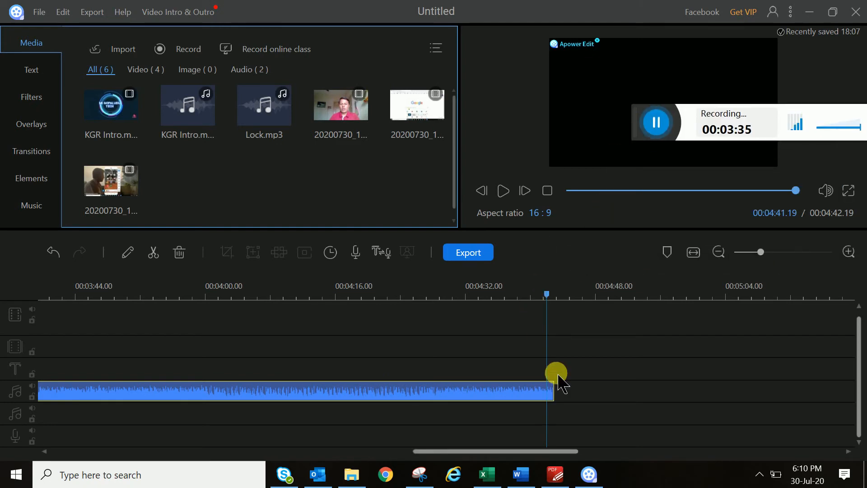
{"action": "left_click_drag", "start_coordinate": [555, 394], "coordinate": [84, 408]}
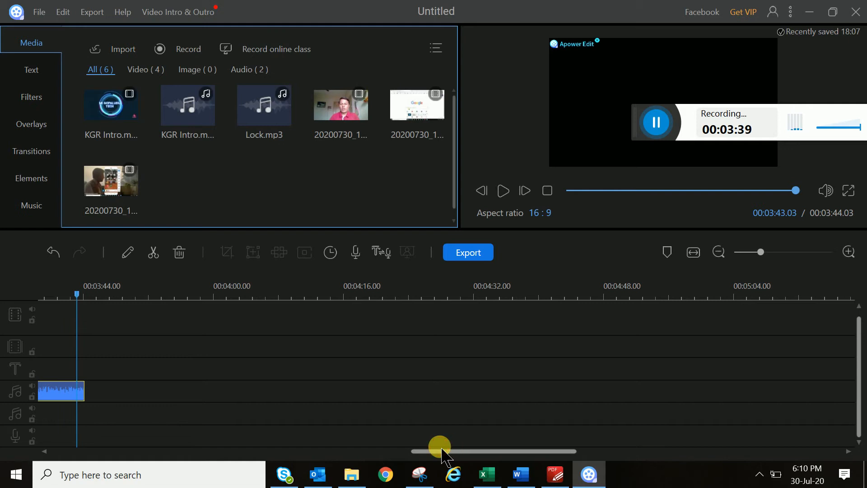
Trim the end of the KGR Intro.mp3 clip back to about 00:00:08, near the end of the KGR Intro.mp4 clip
{"action": "left_click", "coordinate": [379, 450]}
{"action": "left_click_drag", "start_coordinate": [453, 450], "coordinate": [346, 451]}
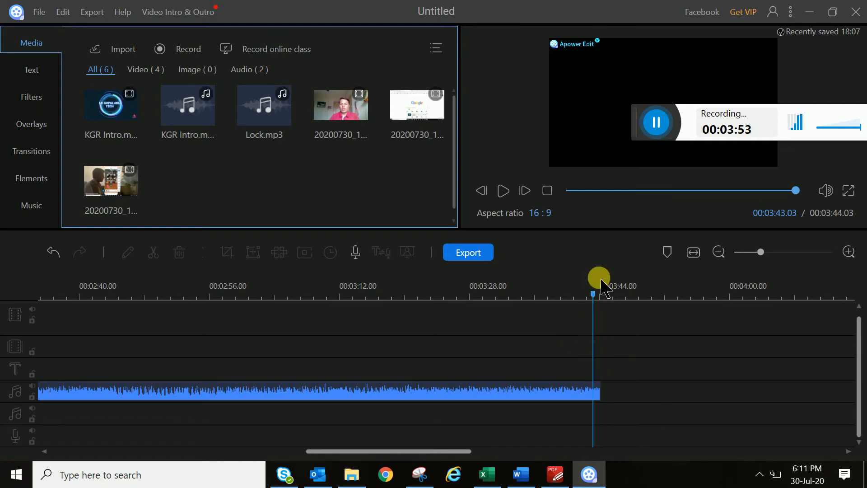
{"action": "left_click_drag", "start_coordinate": [601, 298], "coordinate": [500, 300]}
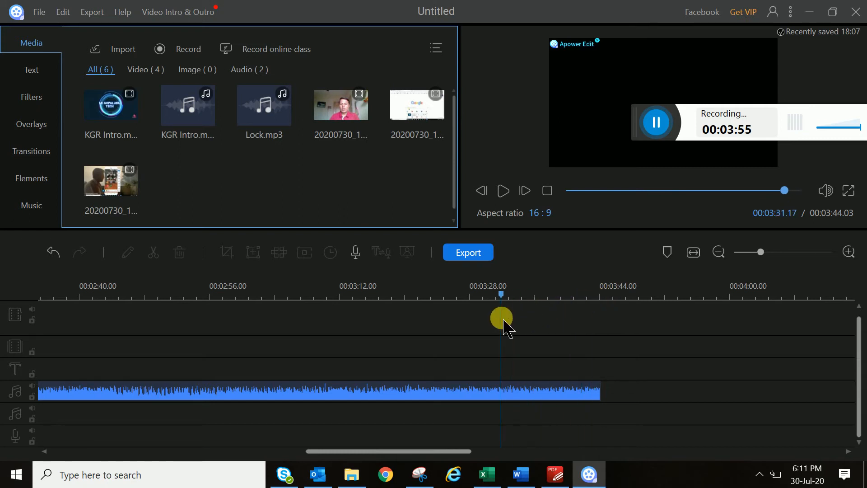
{"action": "left_click", "coordinate": [597, 391]}
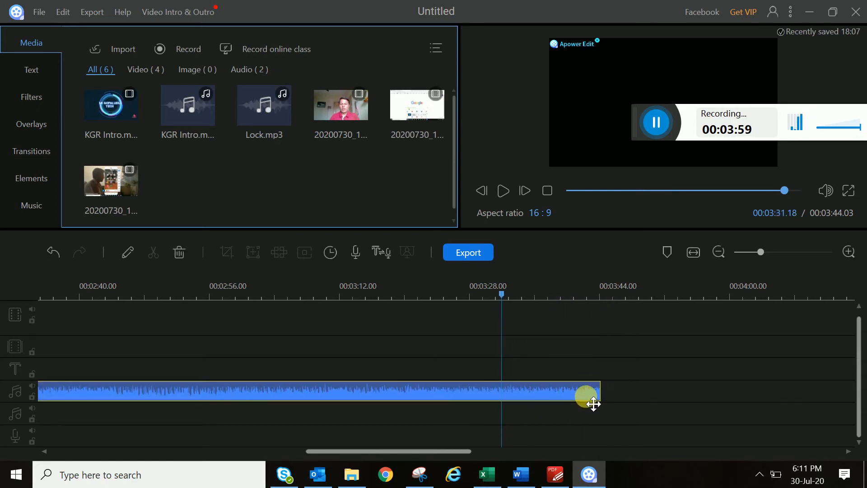
{"action": "left_click_drag", "start_coordinate": [604, 394], "coordinate": [110, 403]}
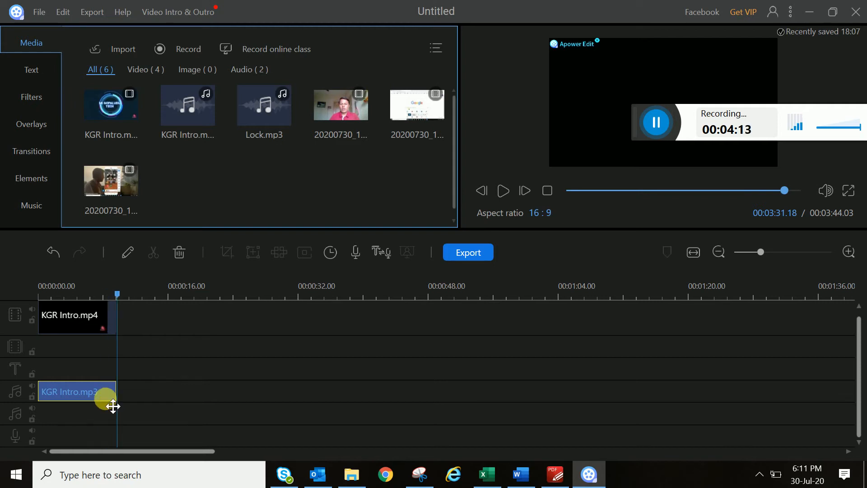
{"action": "left_click_drag", "start_coordinate": [46, 400], "coordinate": [66, 401]}
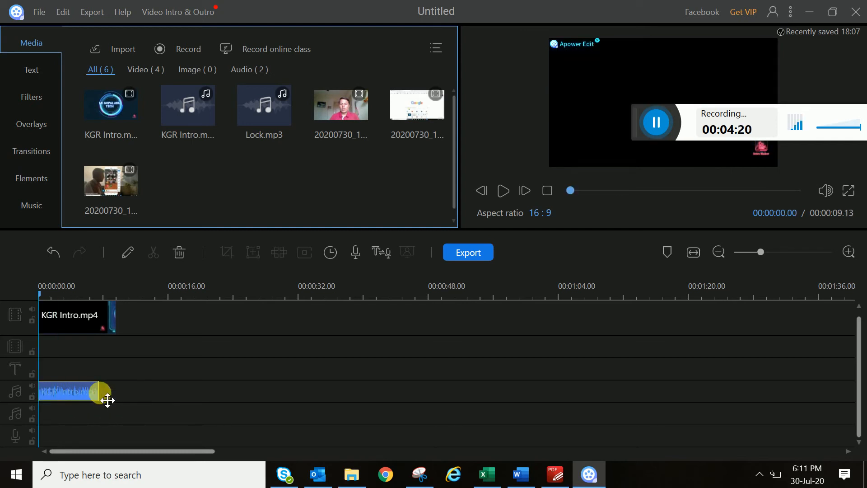
{"action": "left_click_drag", "start_coordinate": [104, 393], "coordinate": [109, 396]}
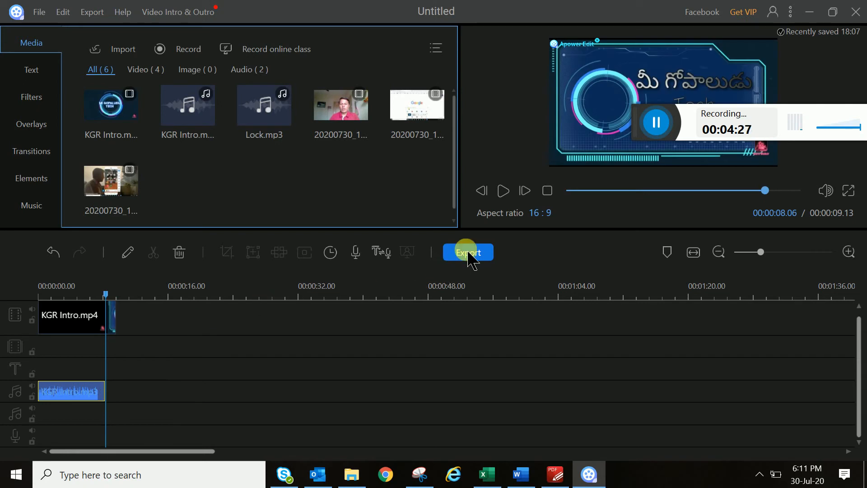
Preview the intro with its music and open the speed and volume settings of the KGR Intro.mp3 clip
{"action": "left_click", "coordinate": [506, 189]}
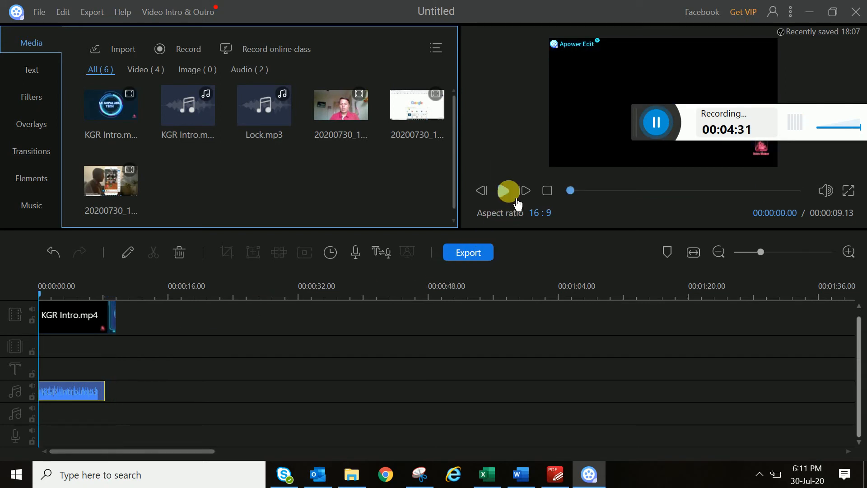
{"action": "double_click", "coordinate": [88, 403]}
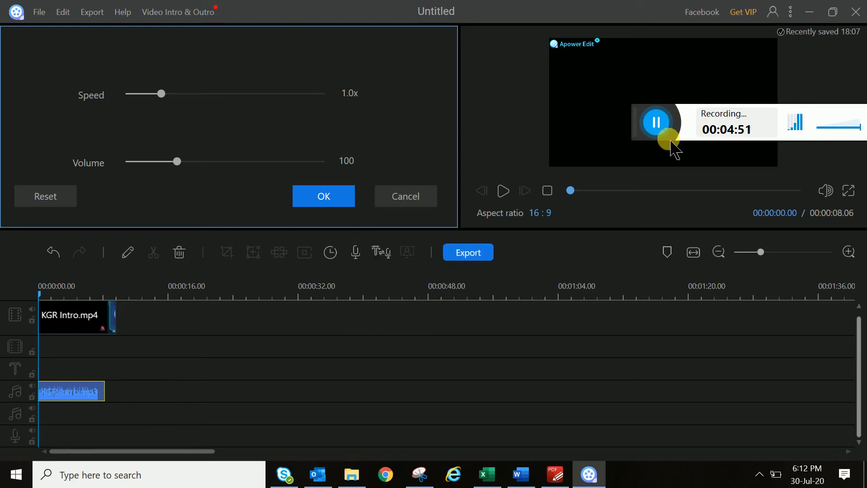
{"action": "left_click", "coordinate": [657, 123]}
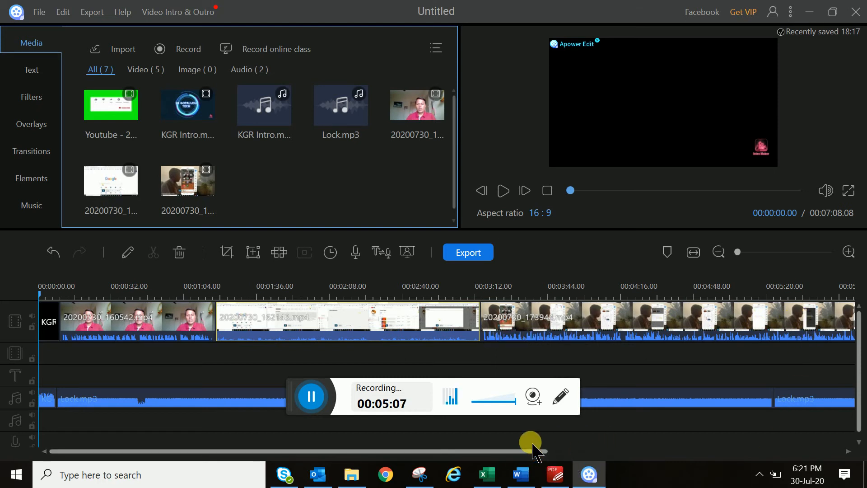
Review the rest of the assembled timeline, then open the video export settings and browse to Desktop for the output folder
{"action": "left_click_drag", "start_coordinate": [519, 451], "coordinate": [724, 448]}
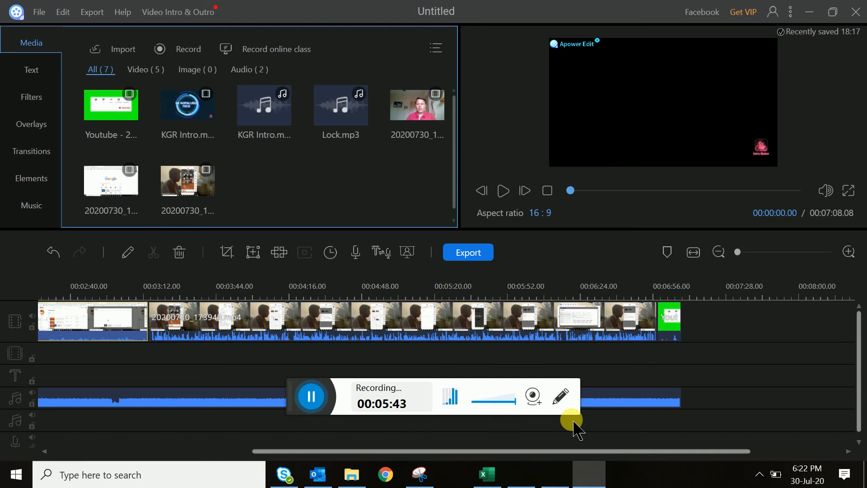
{"action": "left_click", "coordinate": [462, 264]}
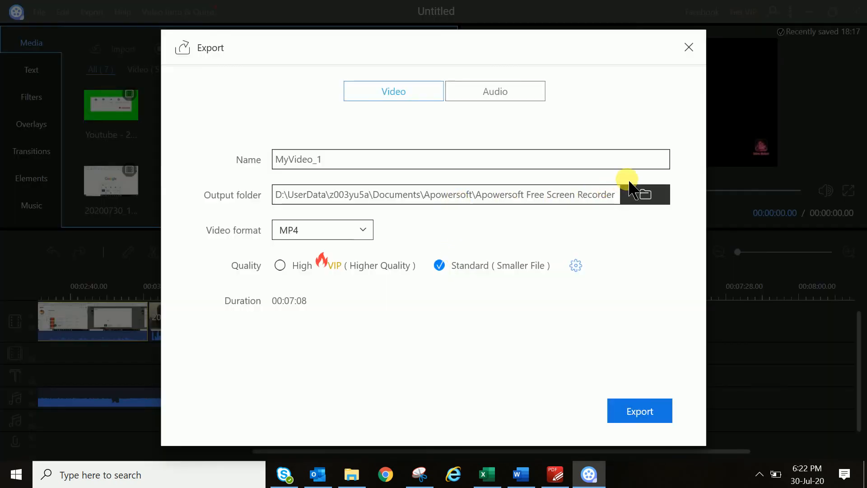
{"action": "left_click", "coordinate": [653, 199]}
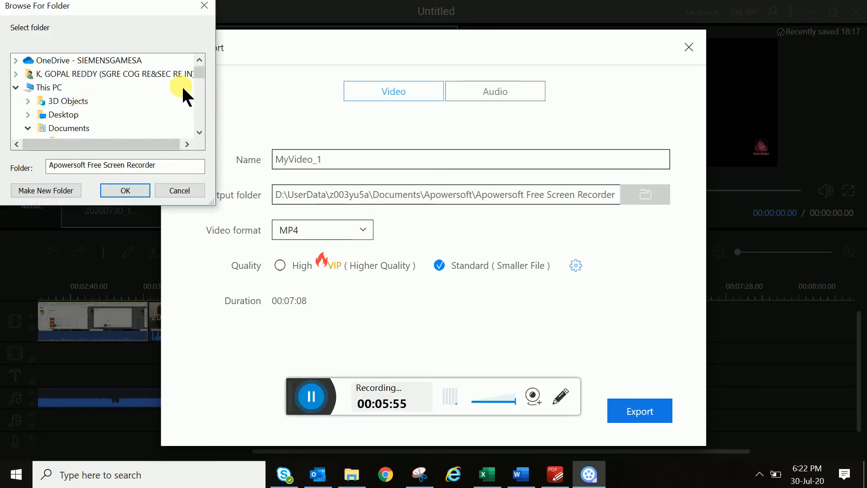
{"action": "left_click", "coordinate": [202, 60]}
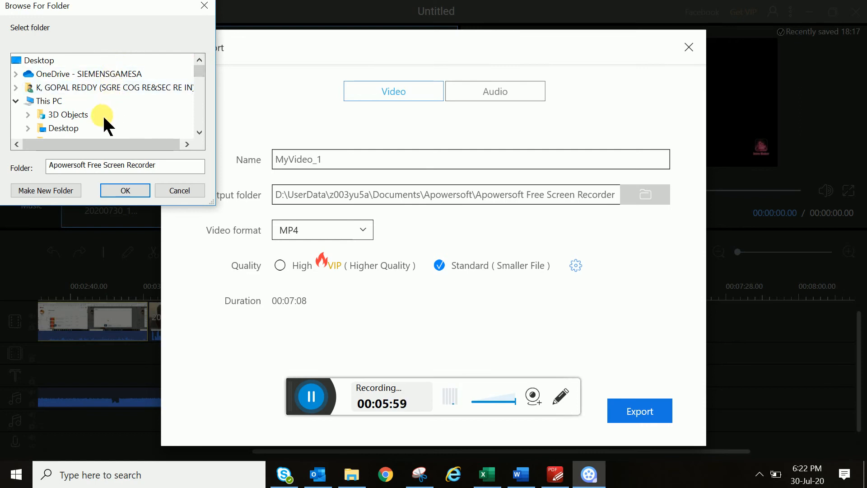
{"action": "double_click", "coordinate": [126, 129]}
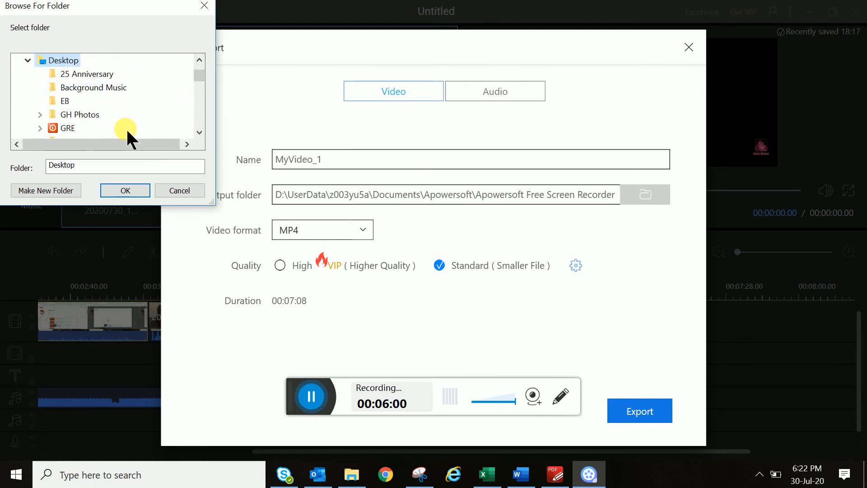
Name the exported video Desktop and confirm the Desktop folder as its output location
{"action": "left_click", "coordinate": [357, 161]}
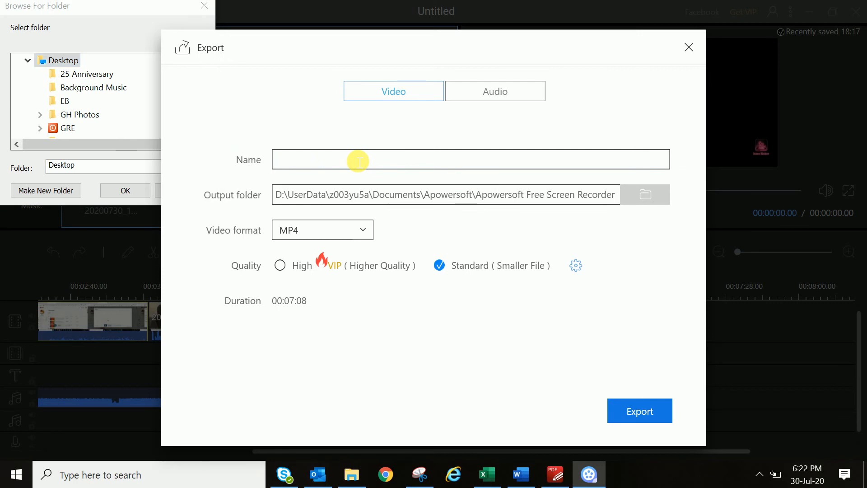
{"action": "type", "text": "Desktop"}
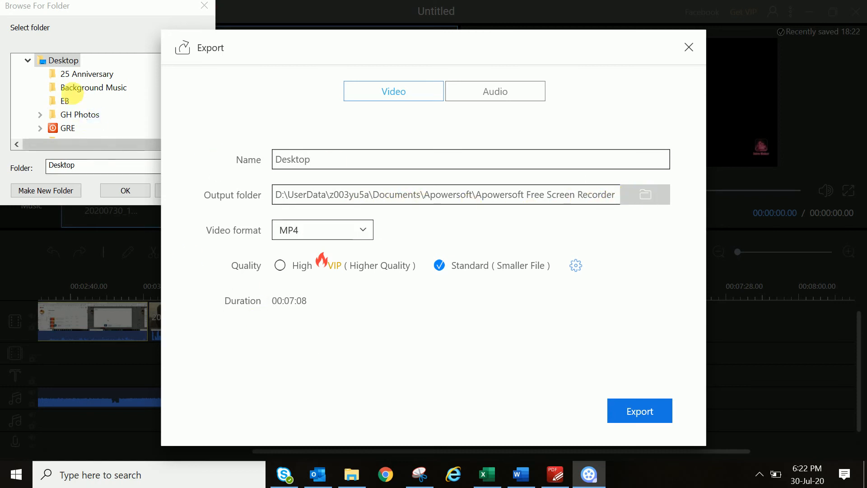
{"action": "left_click", "coordinate": [63, 60]}
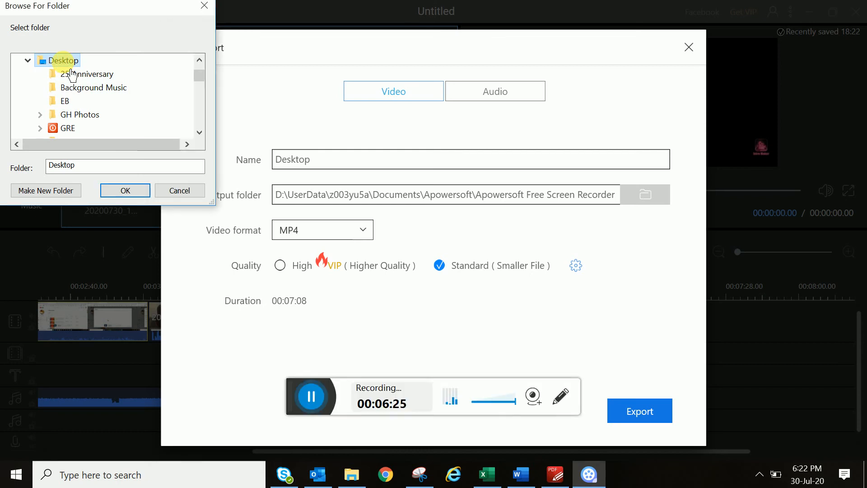
{"action": "left_click", "coordinate": [545, 205]}
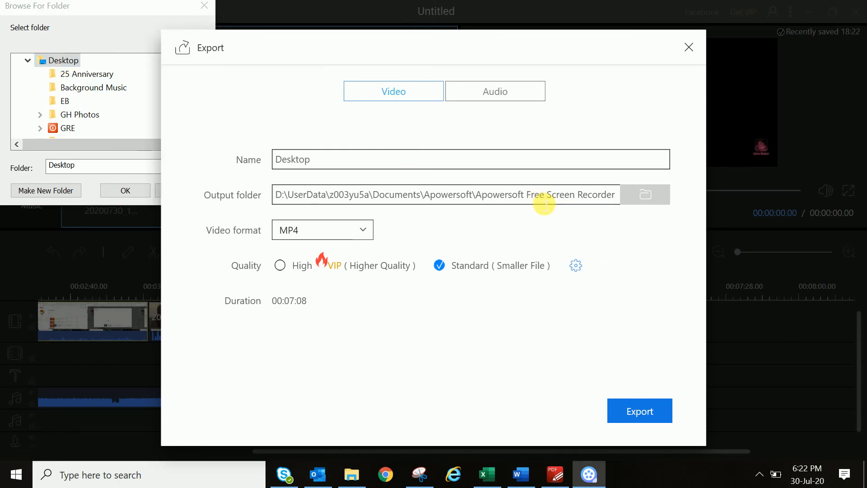
{"action": "left_click", "coordinate": [120, 191]}
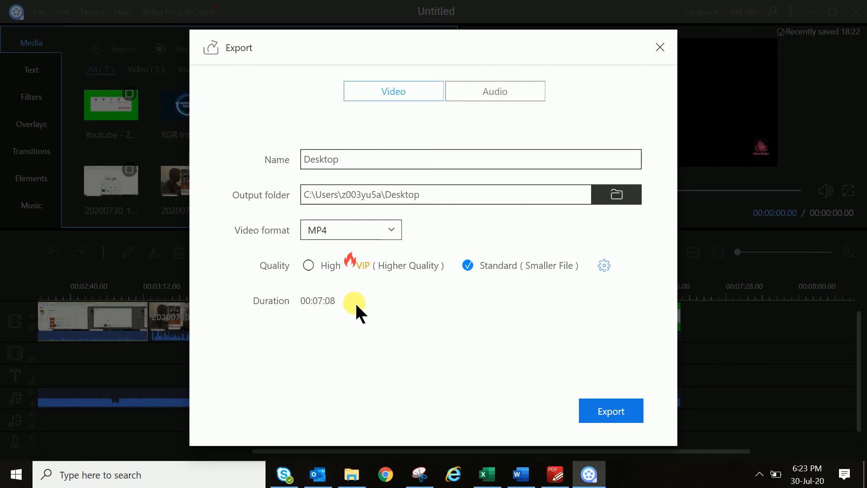
Export the project as a Standard quality MP4, getting past the activation notice, and play the exported video
{"action": "left_click", "coordinate": [612, 416]}
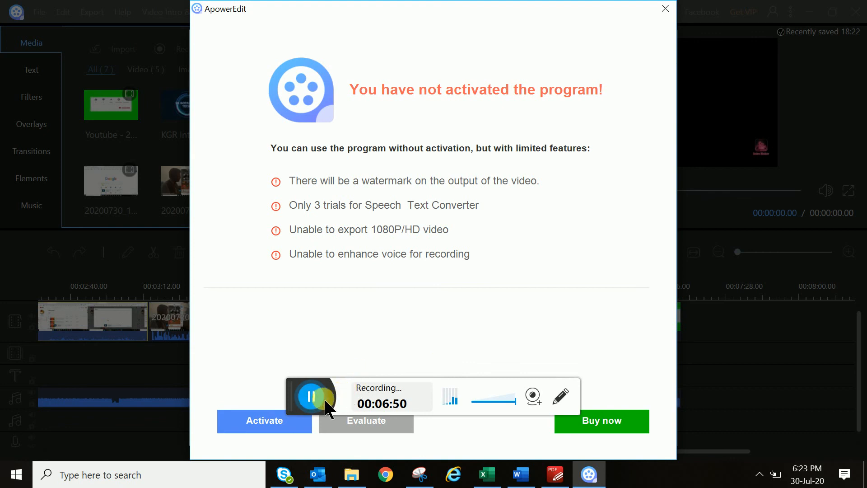
{"action": "left_click", "coordinate": [270, 424]}
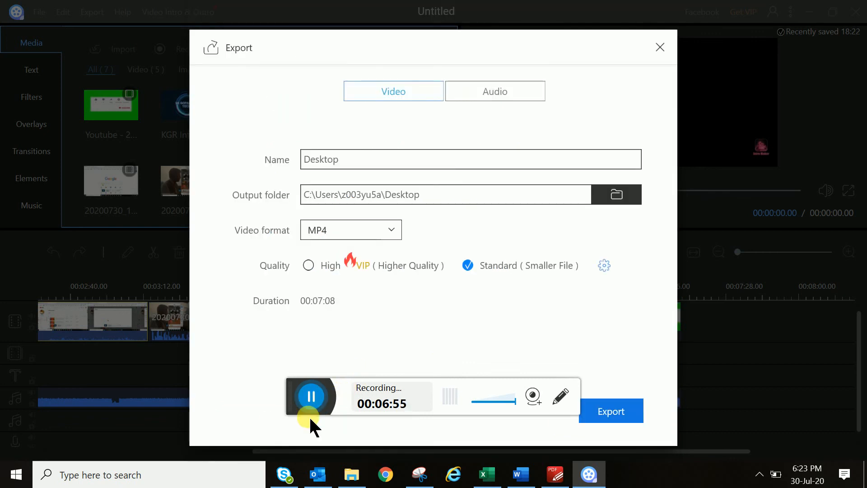
{"action": "left_click", "coordinate": [612, 413]}
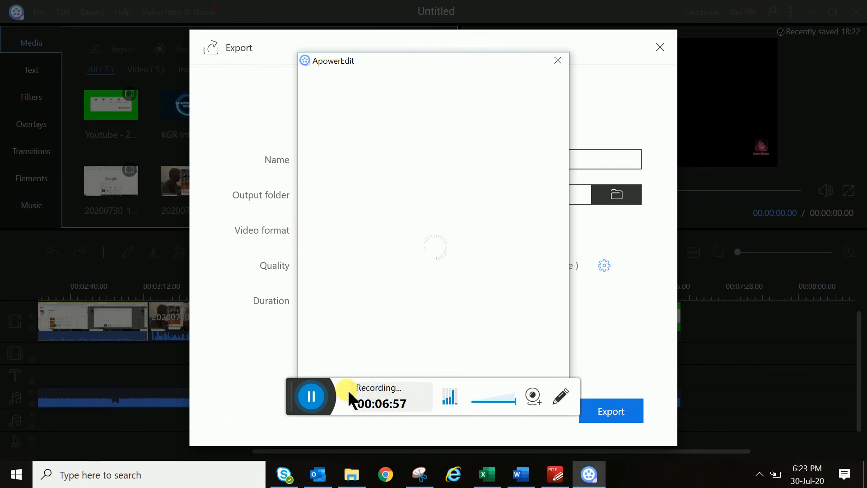
{"action": "left_click", "coordinate": [312, 396]}
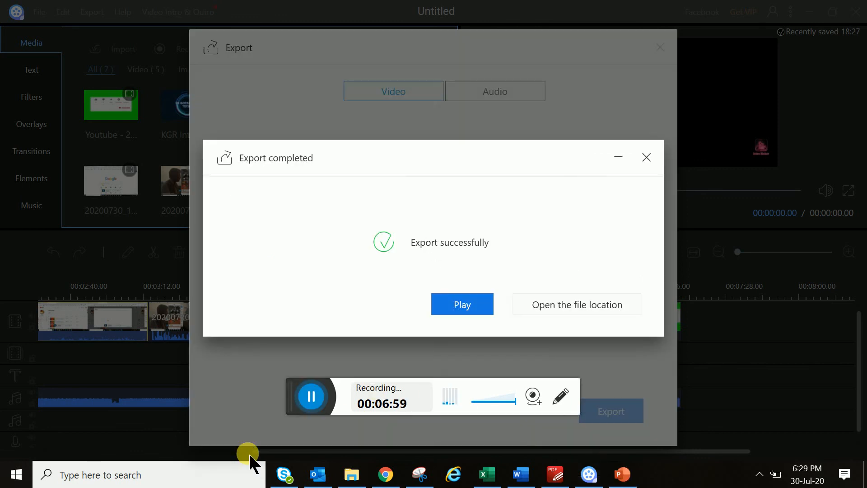
{"action": "left_click", "coordinate": [475, 314]}
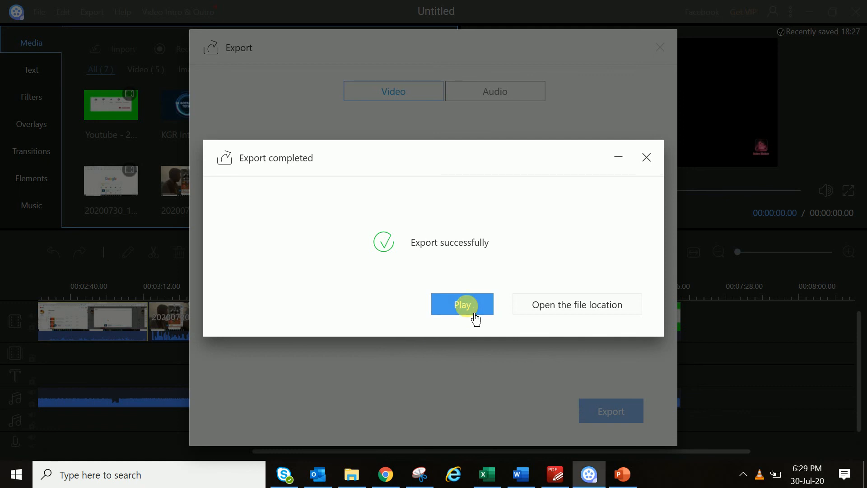